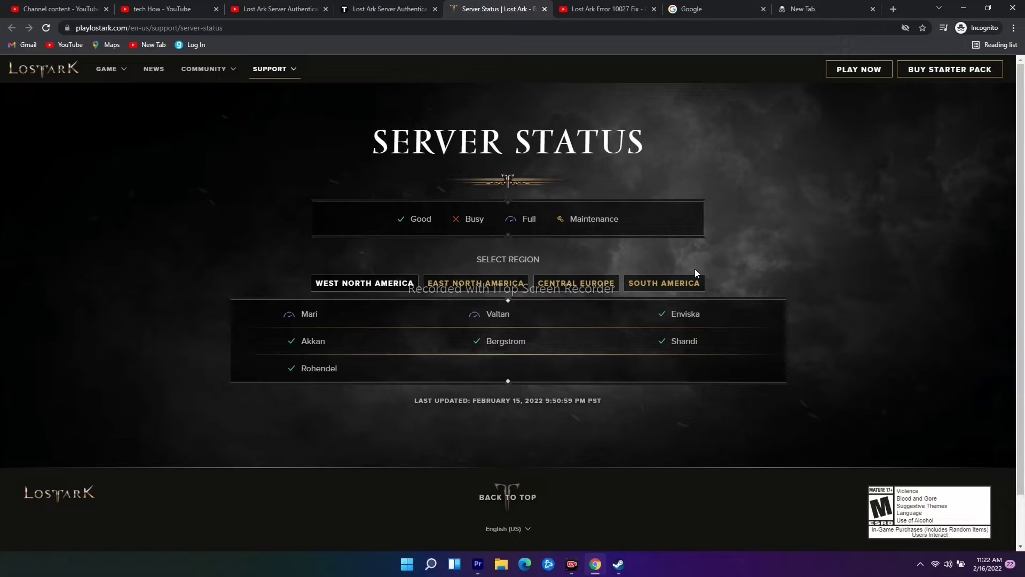
Step: Minimize the Chrome window to clear the desktop
{"action": "left_click", "coordinate": [964, 8]}
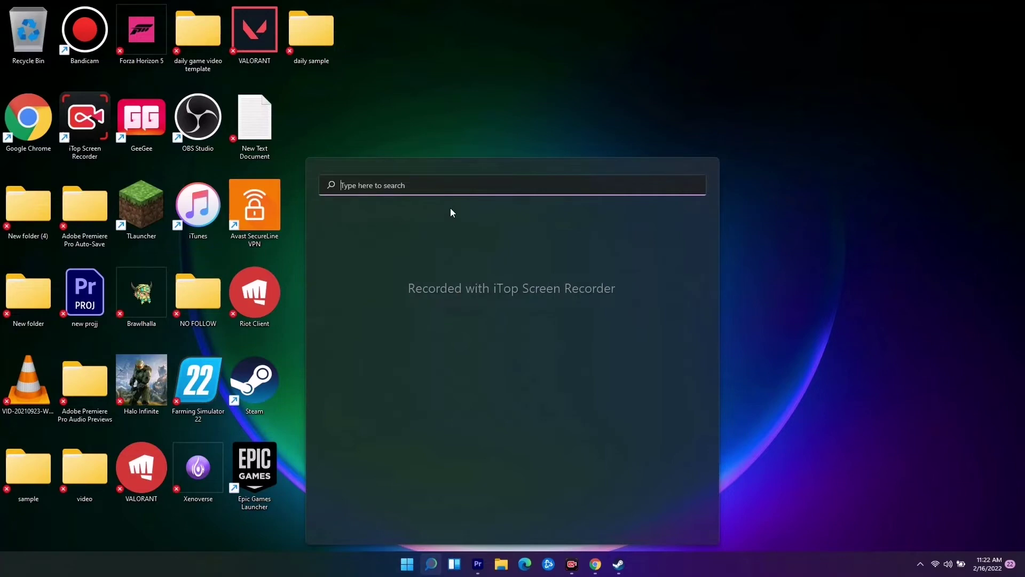
{"action": "type", "text": "vpn settings"}
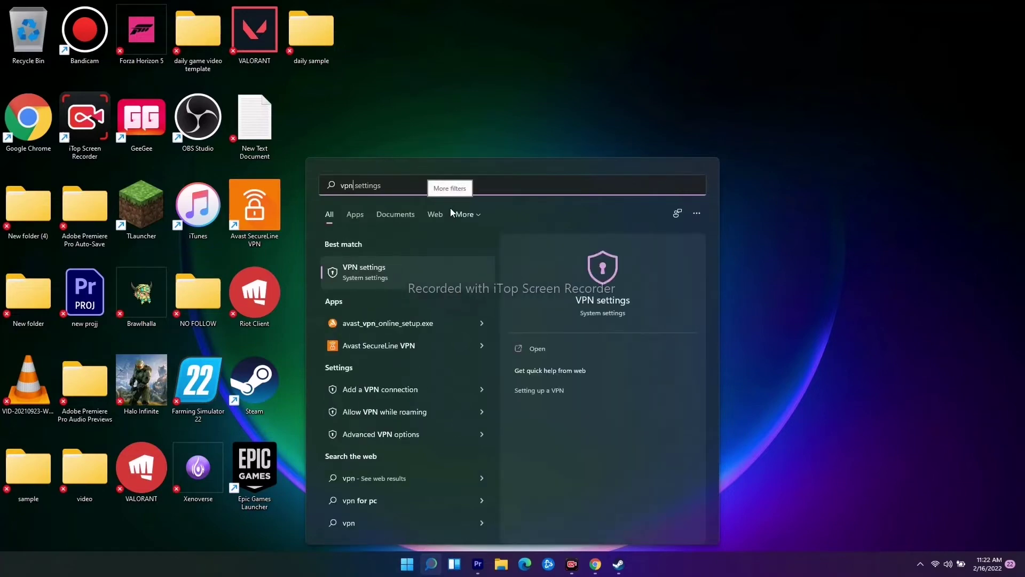
Step: On the VPN settings page, switch off 'Allow VPN while roaming' and 'Allow VPN over metered networks'
{"action": "left_click", "coordinate": [441, 270]}
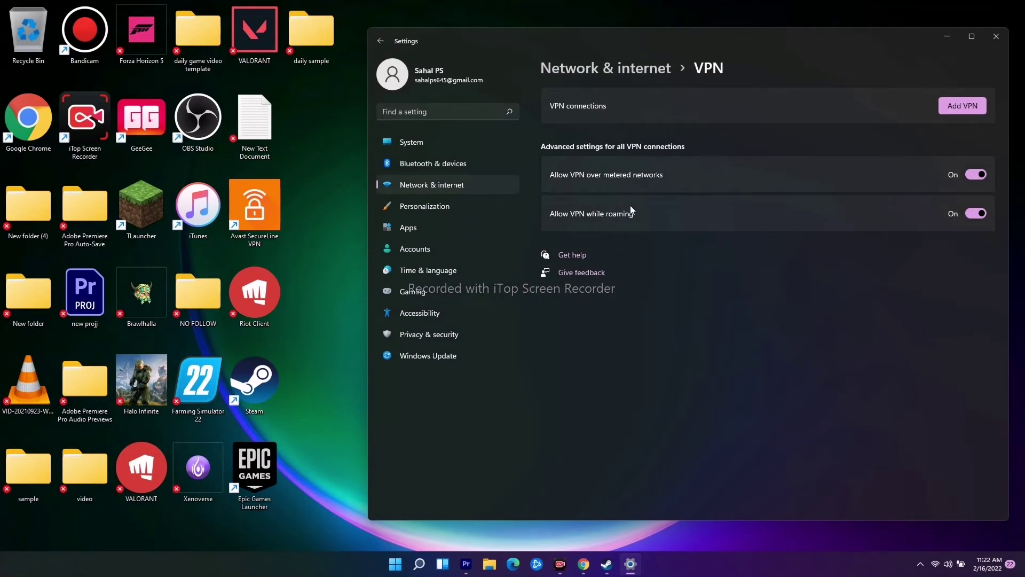
{"action": "left_click", "coordinate": [977, 213]}
{"action": "left_click", "coordinate": [977, 174]}
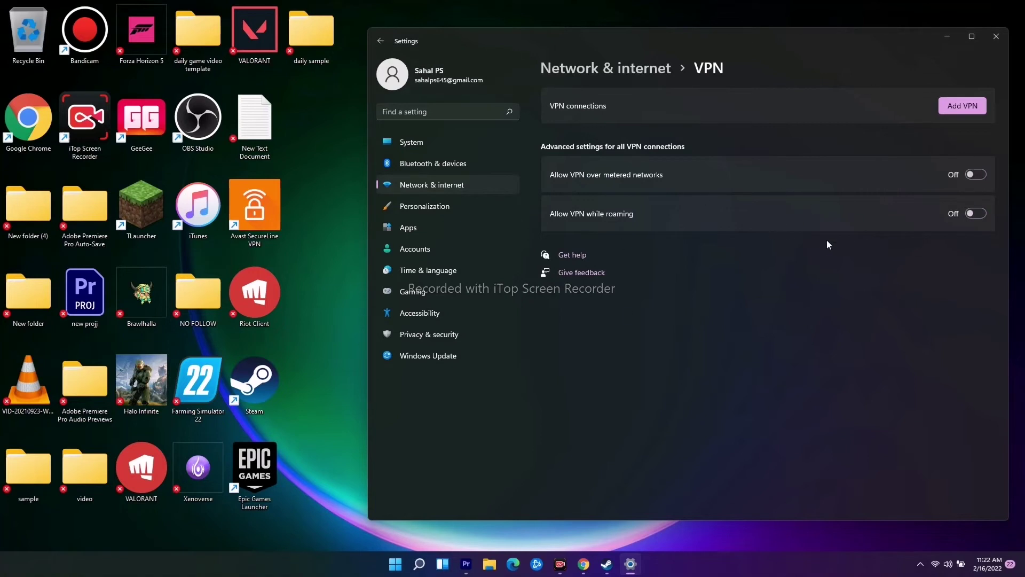